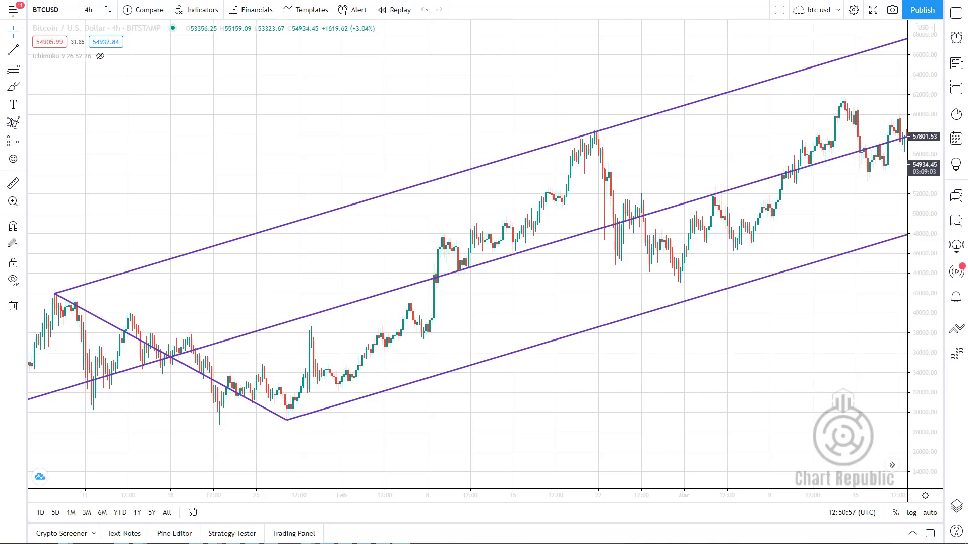
Step: Enable the 0.618 level on the purple pitchfork drawn on the BTCUSD chart and apply the change
{"action": "scroll", "coordinate": [542, 436], "scroll_direction": "down", "scroll_amount": 5}
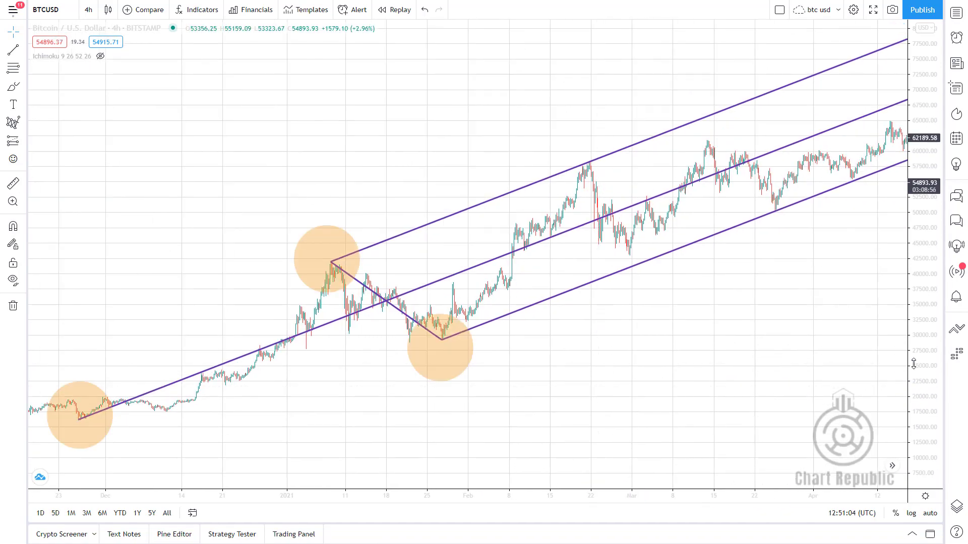
{"action": "scroll", "coordinate": [689, 422], "scroll_direction": "up", "scroll_amount": 5}
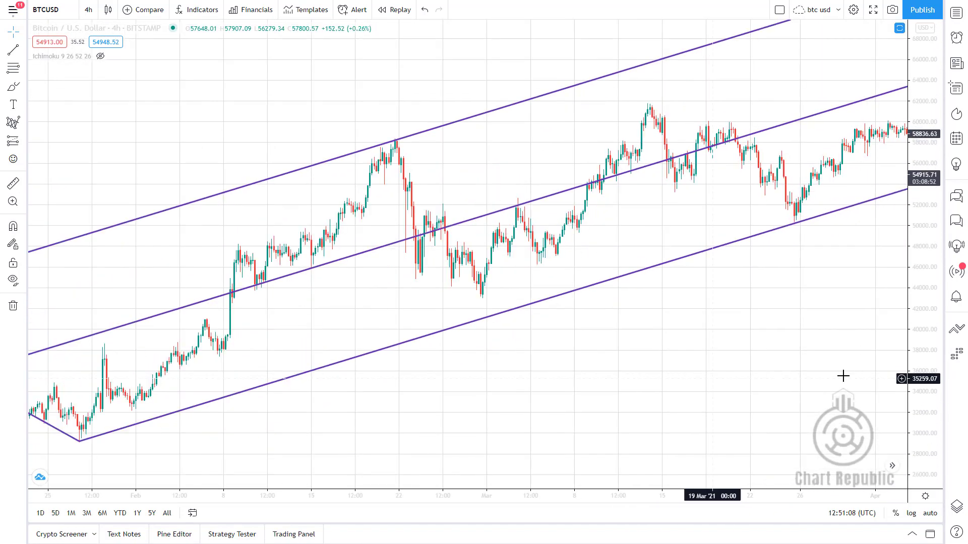
{"action": "scroll", "coordinate": [782, 369], "scroll_direction": "up", "scroll_amount": 3}
{"action": "scroll", "coordinate": [695, 401], "scroll_direction": "down", "scroll_amount": 2}
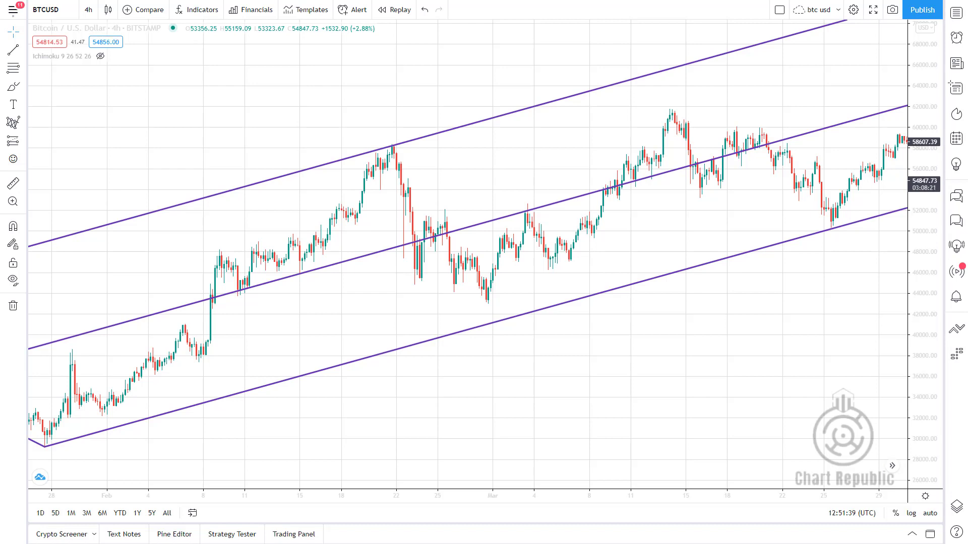
{"action": "scroll", "coordinate": [650, 411], "scroll_direction": "down", "scroll_amount": 5}
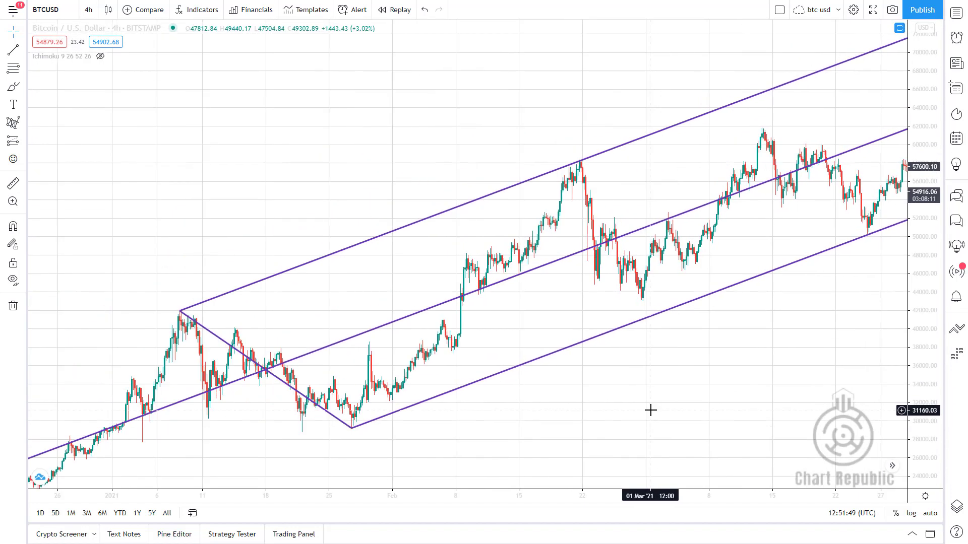
{"action": "scroll", "coordinate": [651, 411], "scroll_direction": "down", "scroll_amount": 2}
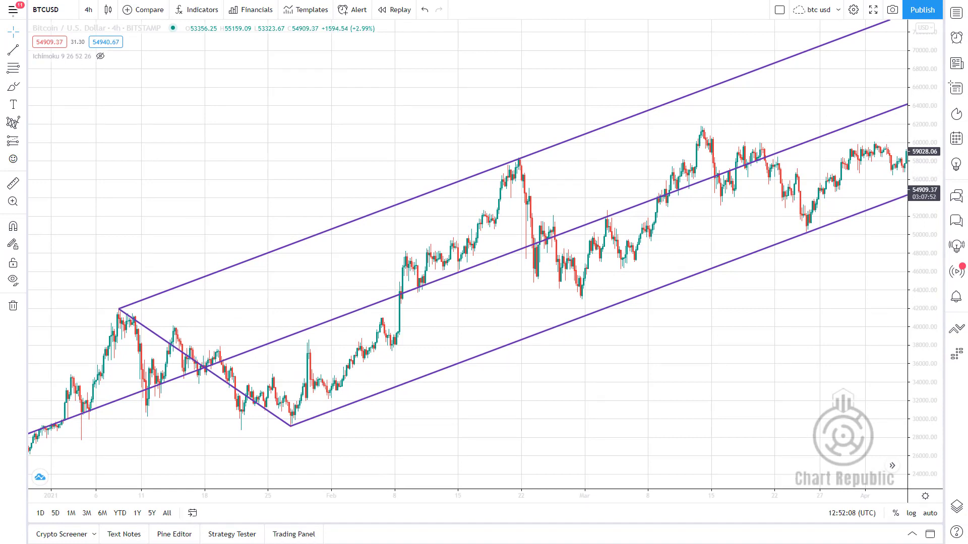
{"action": "left_click", "coordinate": [640, 296]}
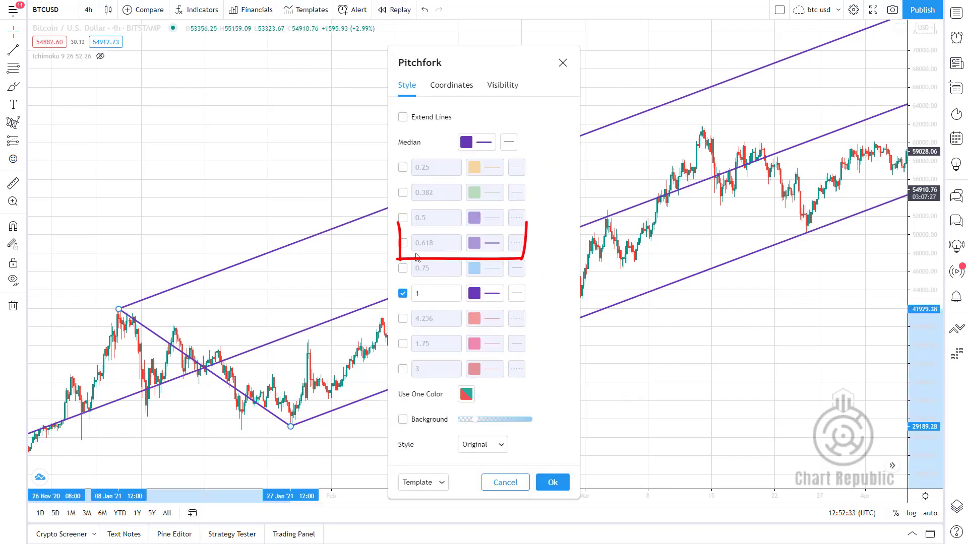
{"action": "left_click", "coordinate": [403, 243]}
{"action": "left_click", "coordinate": [553, 482]}
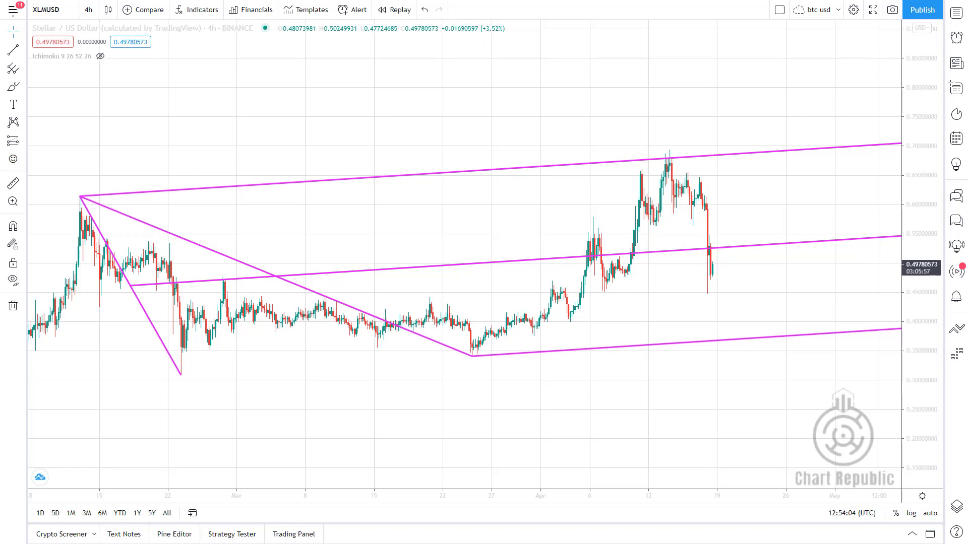
Step: Enable the 0.382 level on the magenta Modified Schiff pitchfork on the XLMUSD chart and apply the change
{"action": "left_click", "coordinate": [667, 344]}
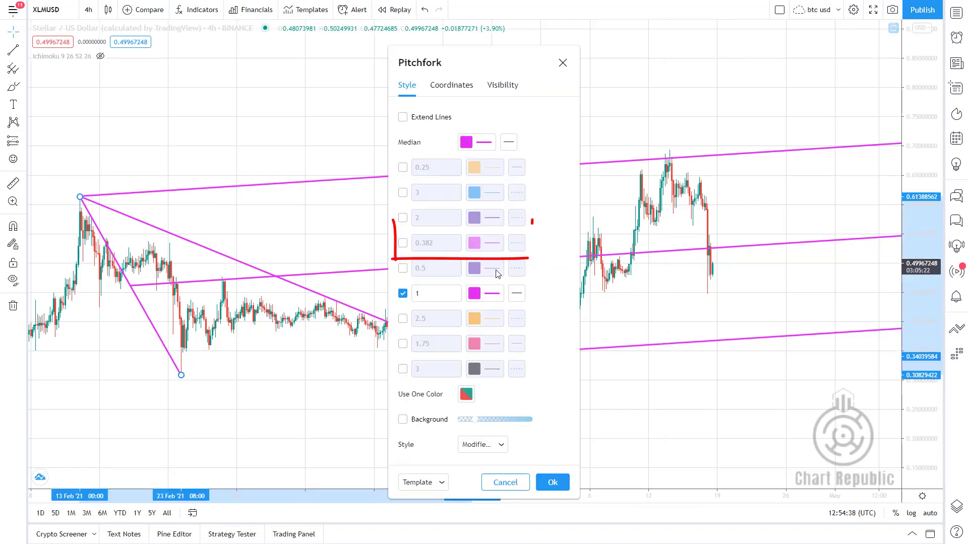
{"action": "left_click", "coordinate": [402, 243]}
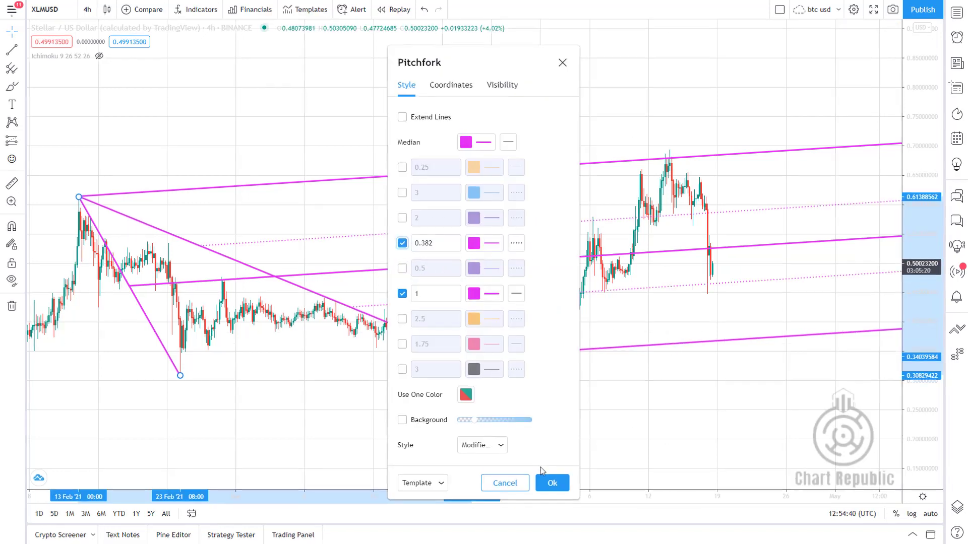
{"action": "left_click", "coordinate": [551, 483]}
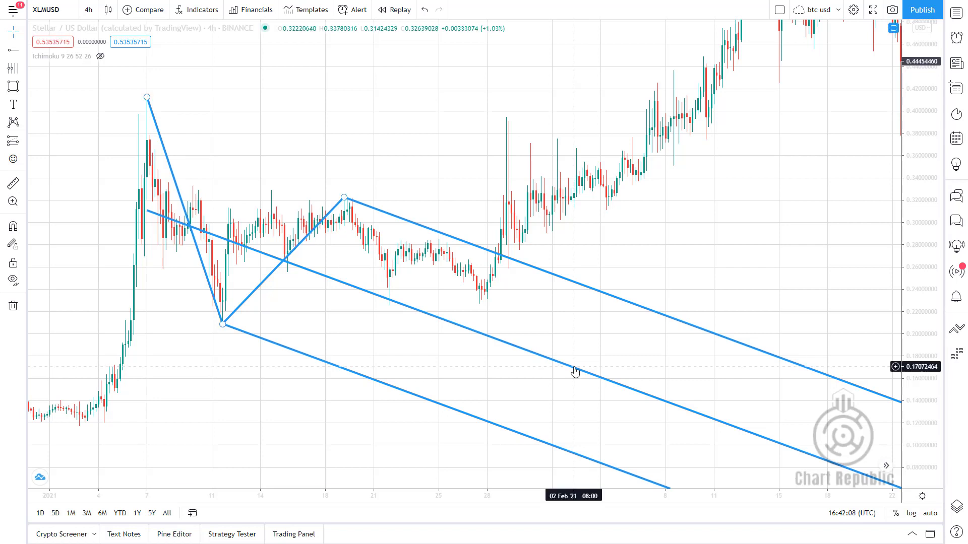
Step: Enable levels 2 and 3 on the blue Schiff pitchfork on the XLMUSD chart and apply the change
{"action": "double_click", "coordinate": [575, 369]}
{"action": "left_click", "coordinate": [402, 193]}
{"action": "left_click", "coordinate": [402, 218]}
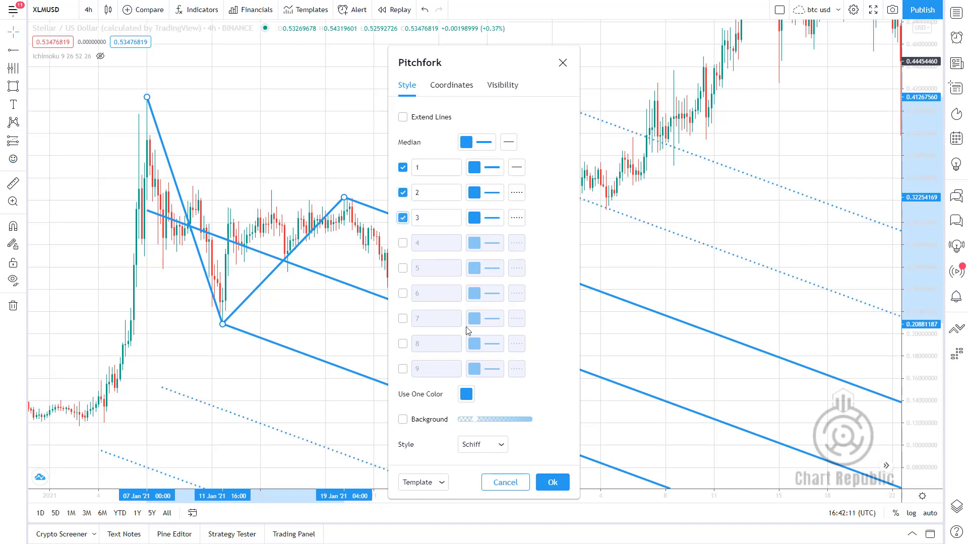
{"action": "left_click", "coordinate": [553, 483]}
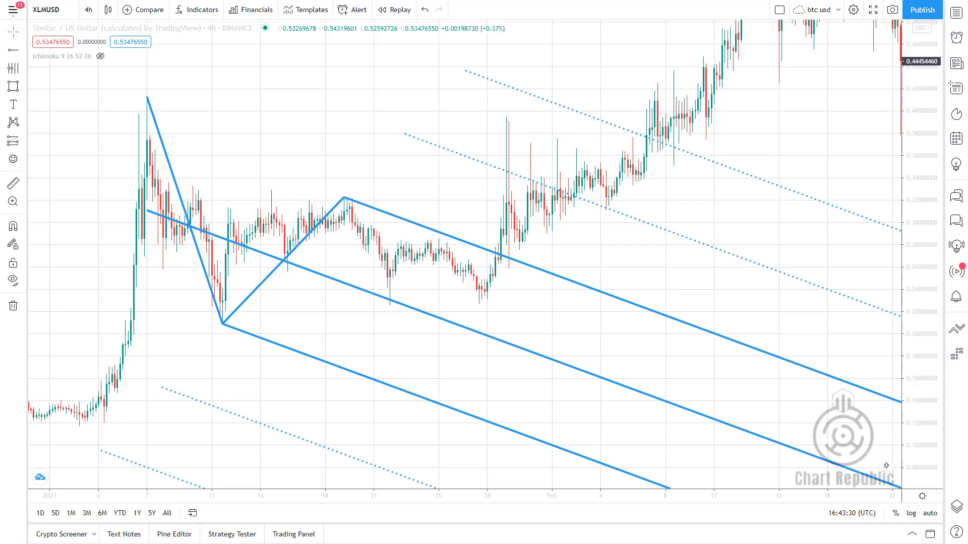
Step: Enable the additional levels 4 through 9 on the blue Schiff pitchfork on the XLMUSD chart
{"action": "double_click", "coordinate": [425, 400]}
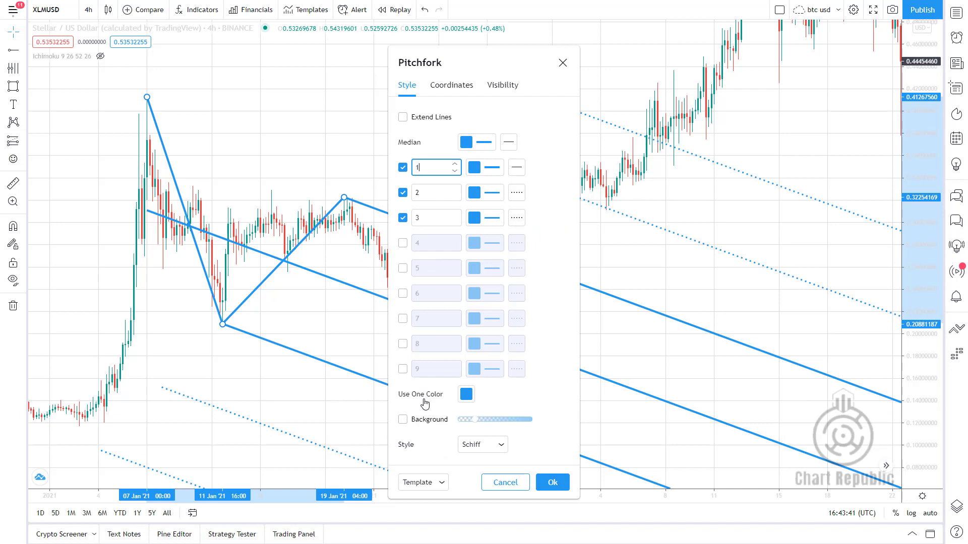
{"action": "left_click", "coordinate": [553, 482]}
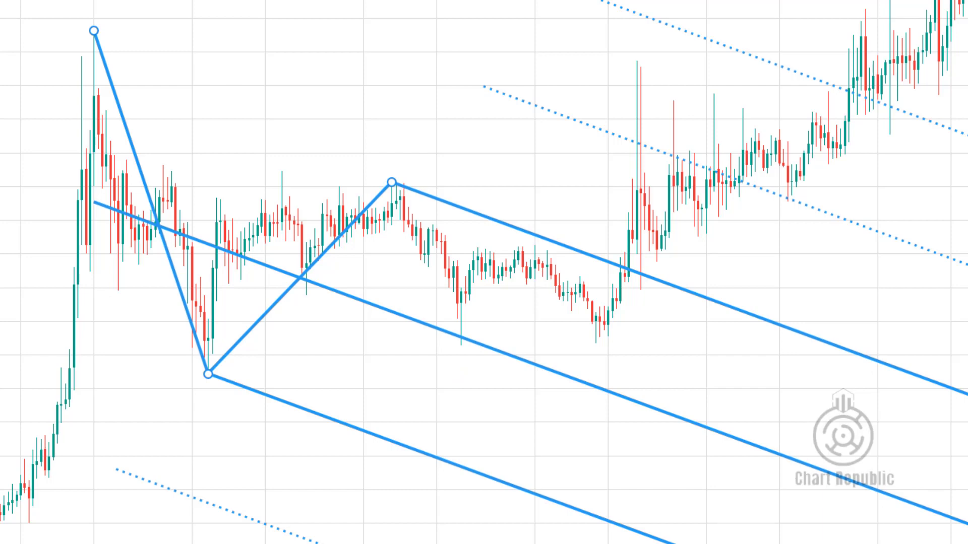
{"action": "double_click", "coordinate": [704, 427]}
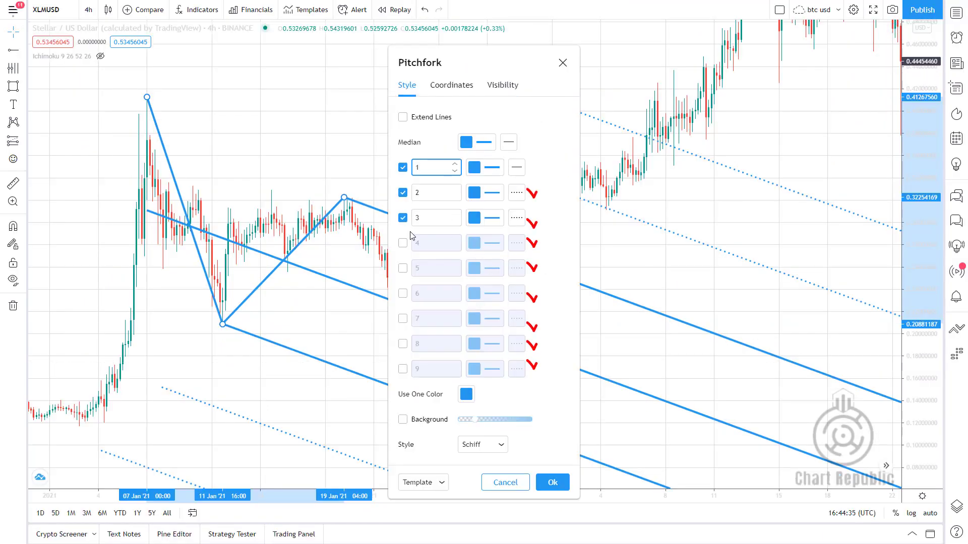
{"action": "left_click", "coordinate": [403, 243]}
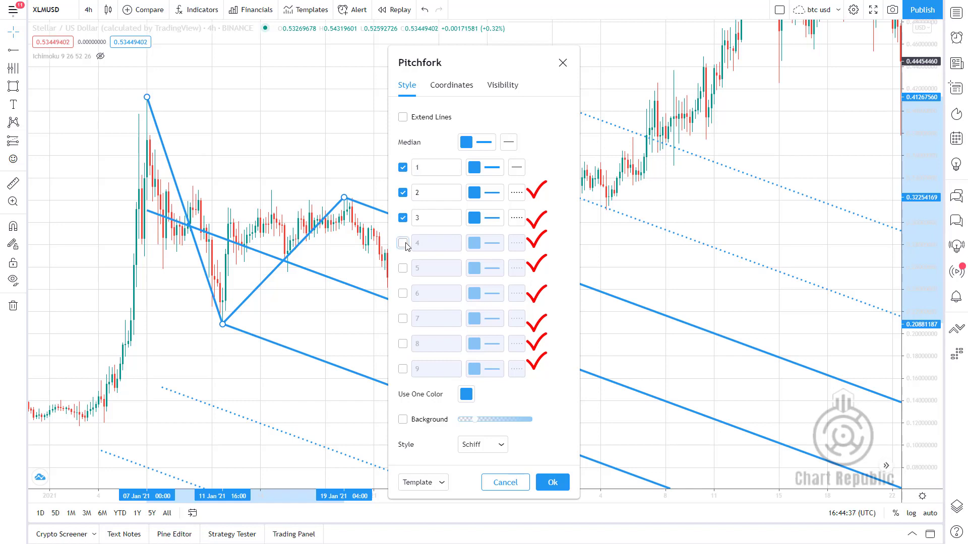
{"action": "left_click", "coordinate": [402, 268]}
{"action": "left_click", "coordinate": [403, 293]}
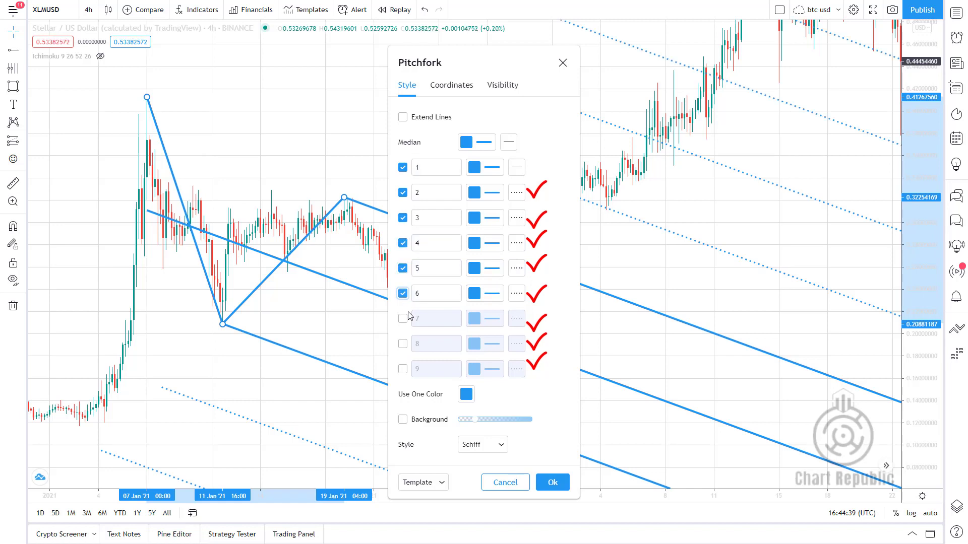
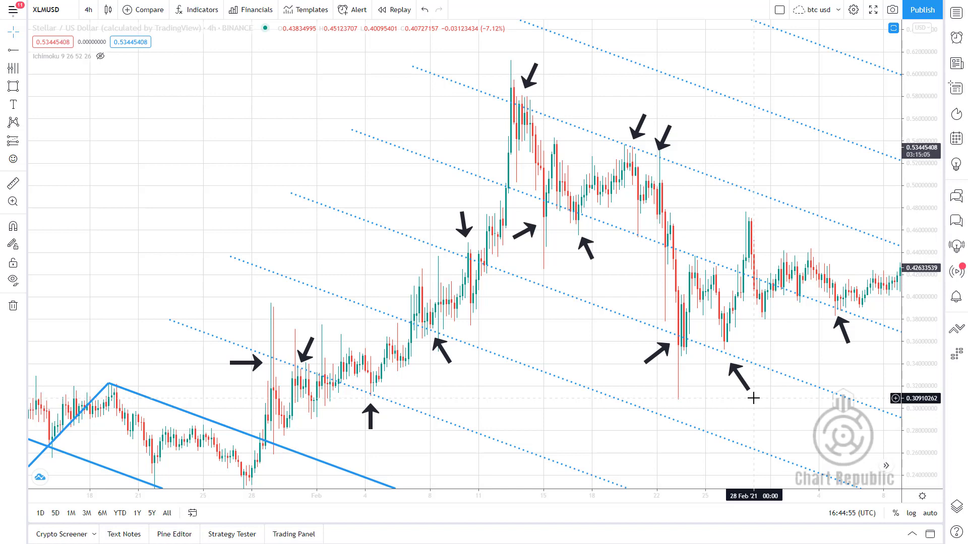
{"action": "left_click_drag", "start_coordinate": [753, 398], "coordinate": [358, 391]}
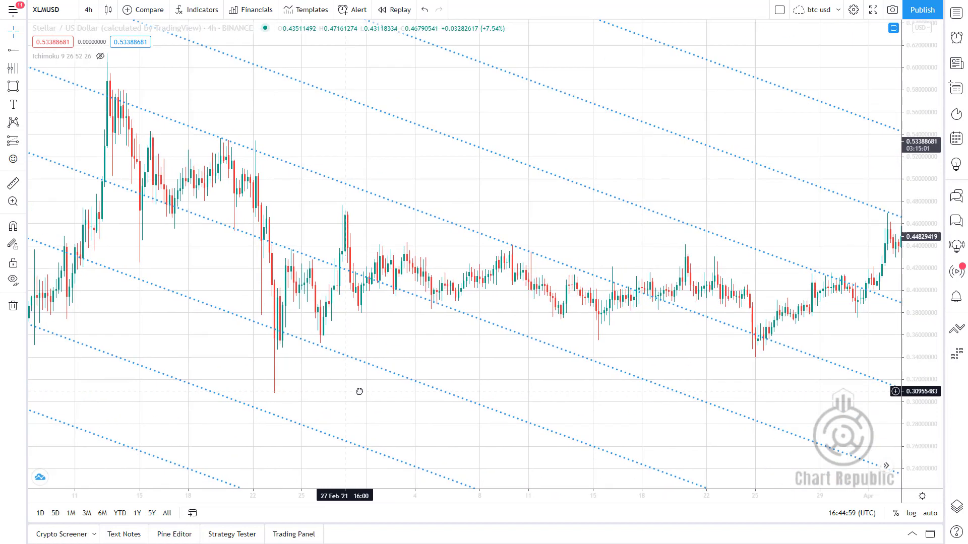
{"action": "left_click_drag", "start_coordinate": [709, 382], "coordinate": [449, 438]}
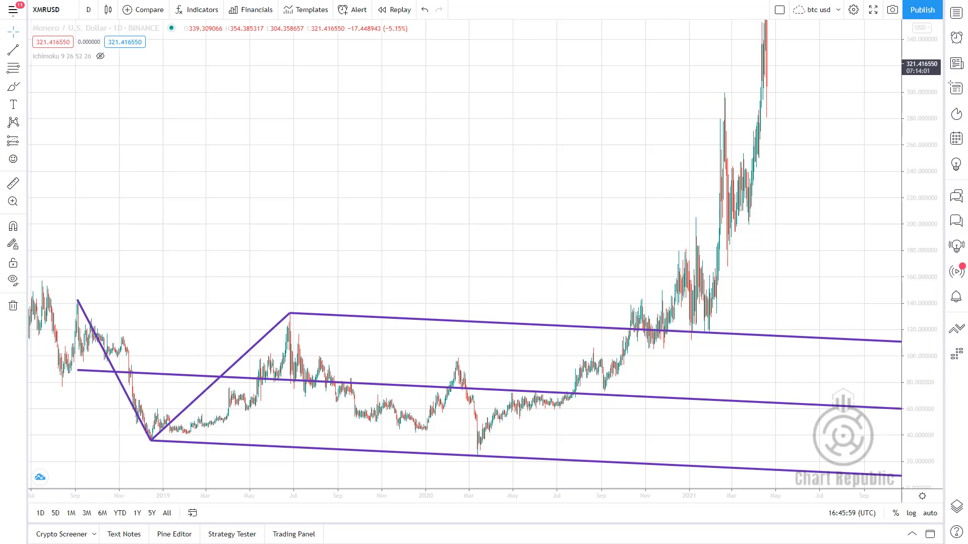
Step: Enable the 2.618, 4.236 and 6.854 levels on the purple Schiff pitchfork on the XMRUSD chart
{"action": "left_click", "coordinate": [580, 394]}
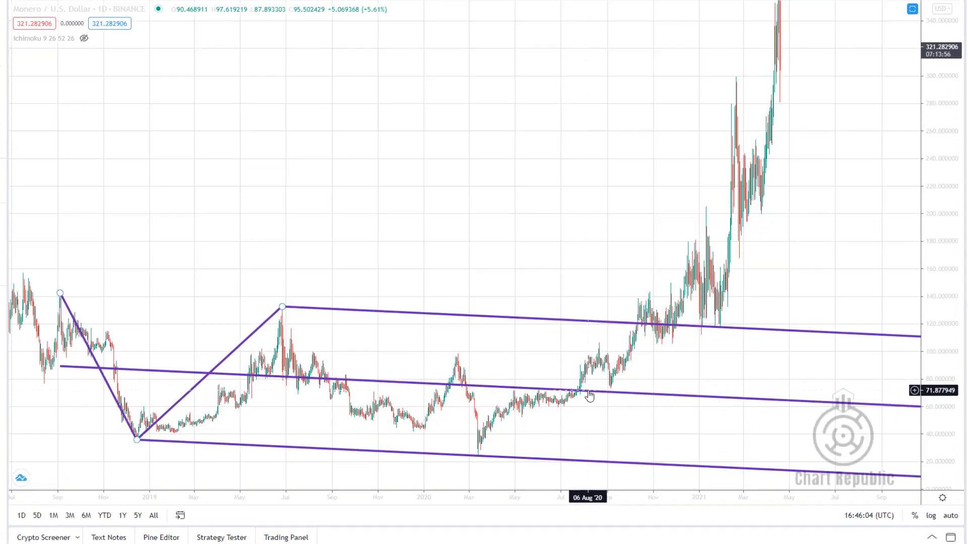
{"action": "double_click", "coordinate": [579, 393]}
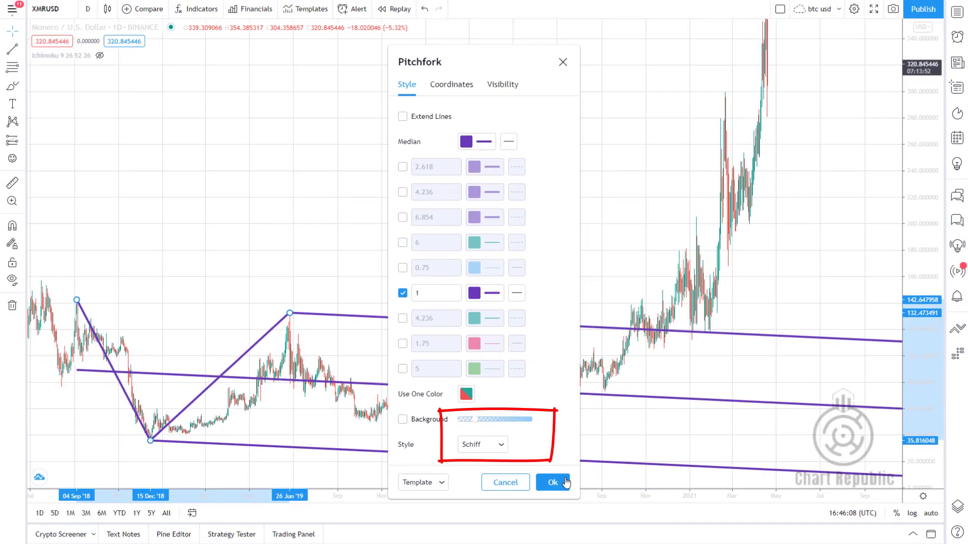
{"action": "left_click", "coordinate": [621, 502]}
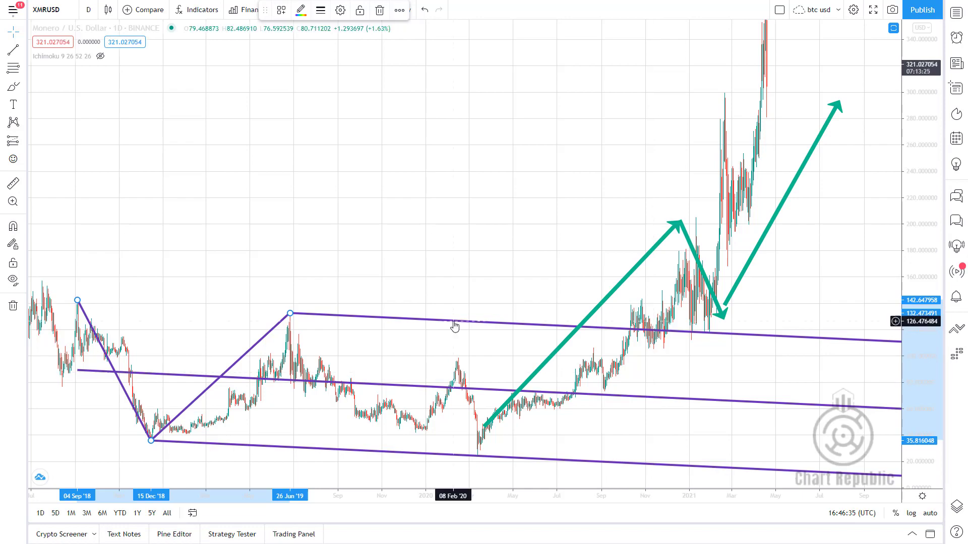
{"action": "double_click", "coordinate": [454, 323]}
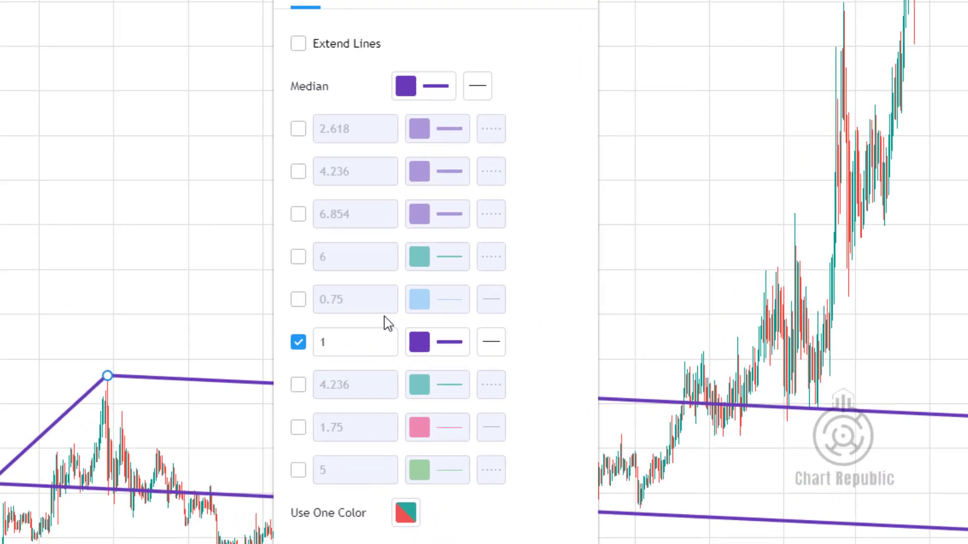
{"action": "left_click", "coordinate": [290, 126]}
{"action": "left_click", "coordinate": [290, 170]}
{"action": "left_click", "coordinate": [290, 214]}
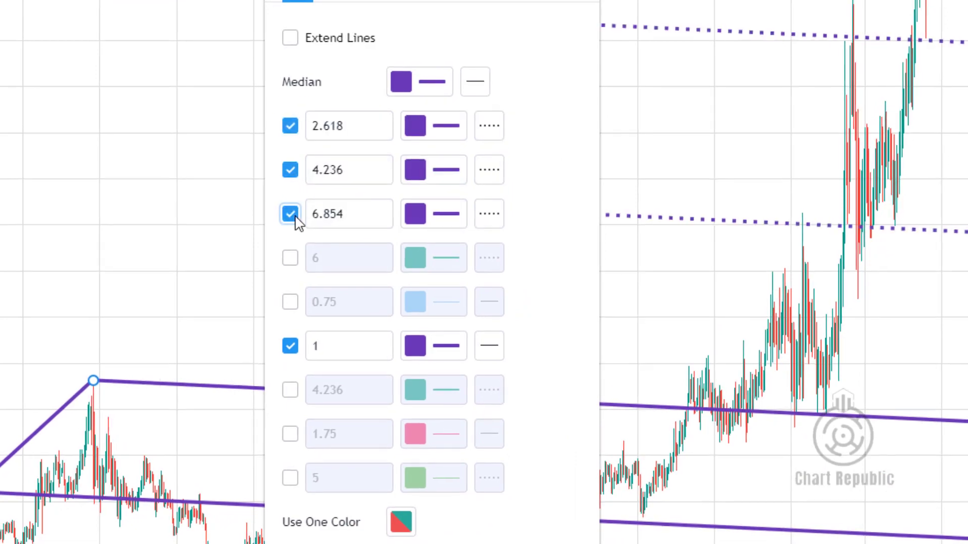
{"action": "left_click", "coordinate": [553, 483]}
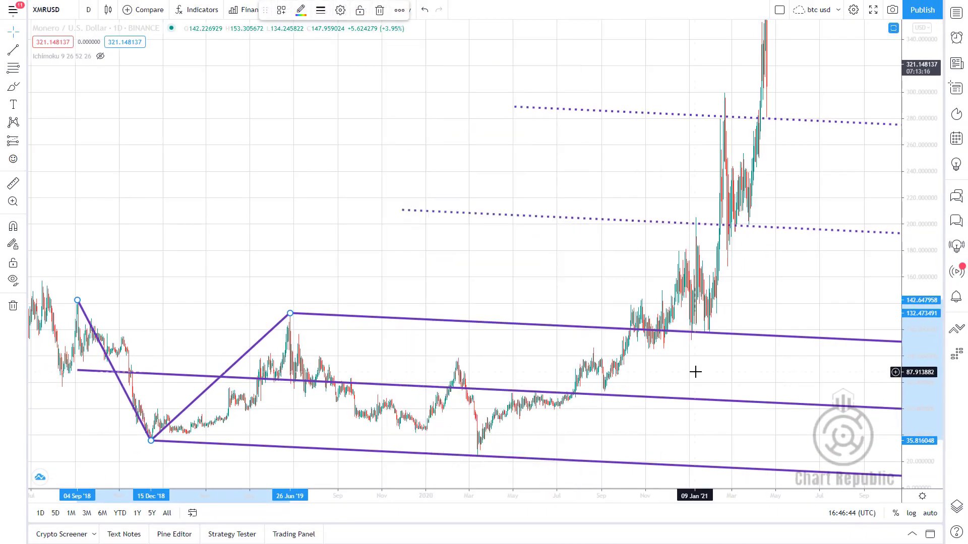
{"action": "scroll", "coordinate": [710, 387], "scroll_direction": "up", "scroll_amount": 5}
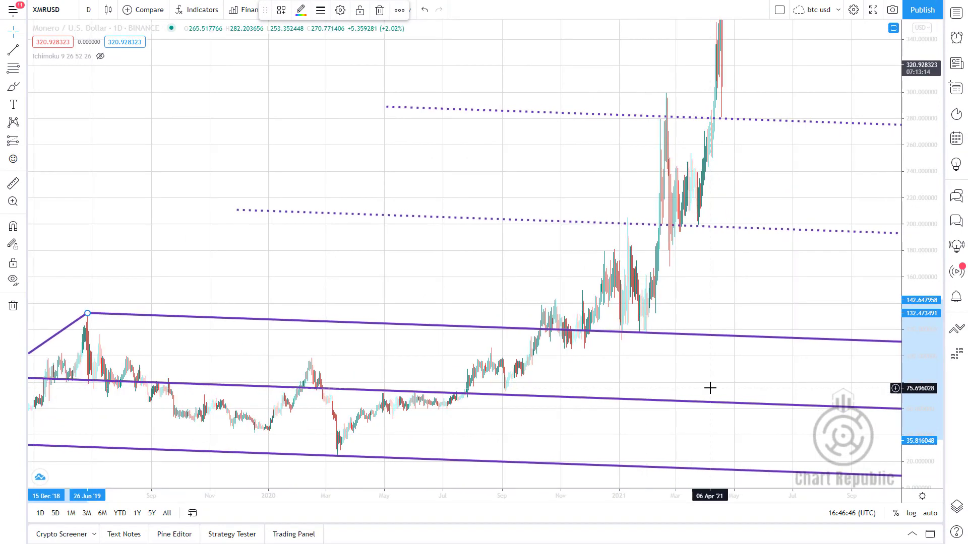
{"action": "scroll", "coordinate": [696, 382], "scroll_direction": "up", "scroll_amount": 2}
{"action": "left_click_drag", "start_coordinate": [576, 289], "coordinate": [586, 383]}
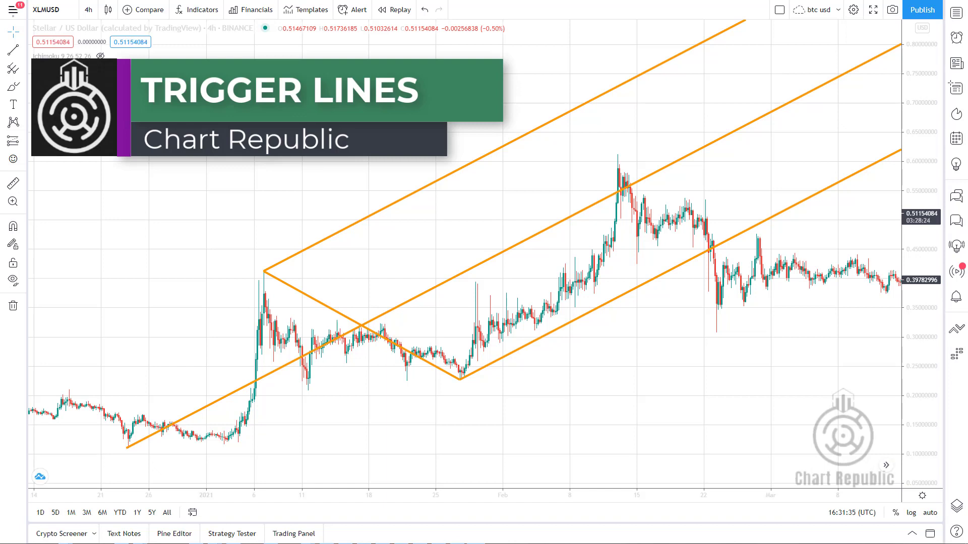
Step: Draw the lower trigger line on the orange XLMUSD pitchfork, from its starting low through its third anchor at the late-January low
{"action": "left_click", "coordinate": [129, 449]}
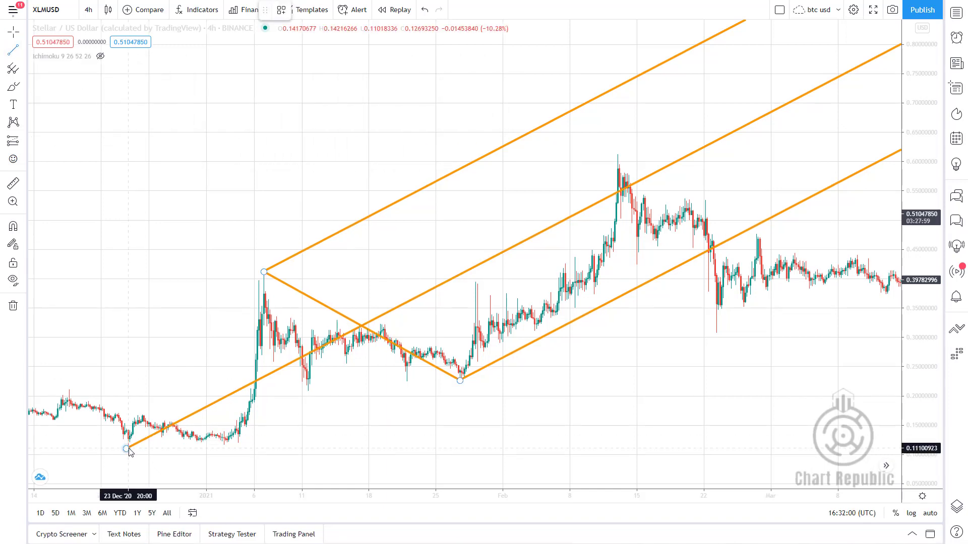
{"action": "left_click", "coordinate": [128, 451]}
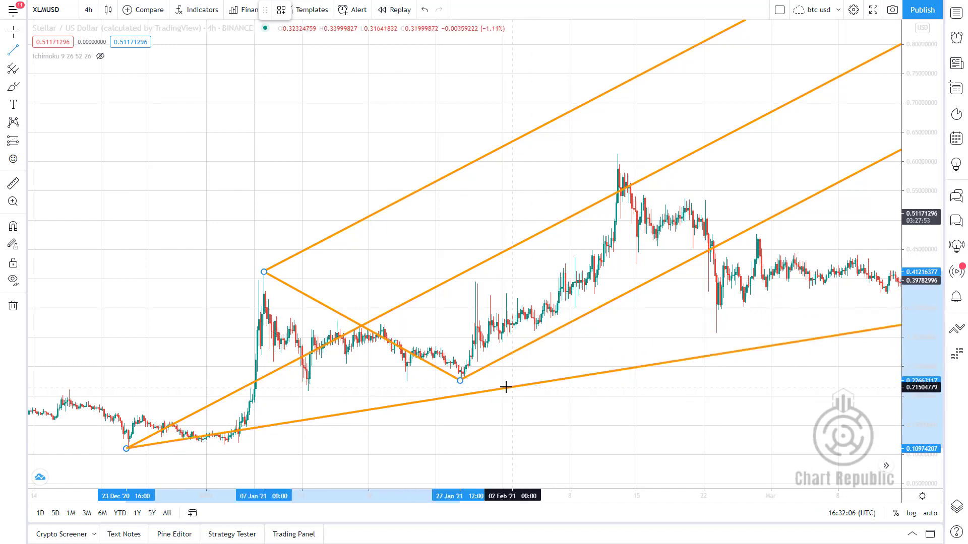
{"action": "left_click", "coordinate": [459, 381]}
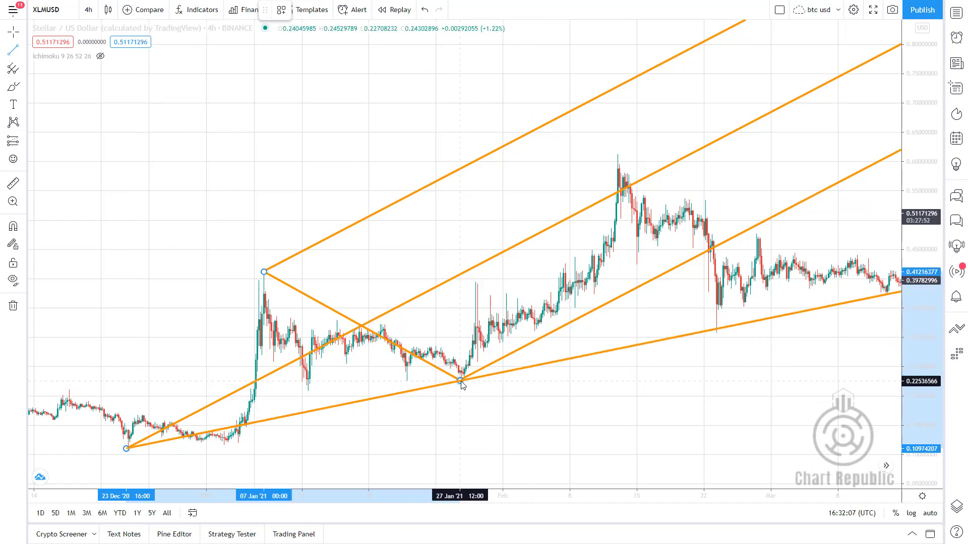
Step: Draw the upper trigger line on the orange pitchfork, from its starting low through its second anchor at the early-January high
{"action": "left_click", "coordinate": [129, 449]}
{"action": "left_click", "coordinate": [264, 275]}
{"action": "right_click", "coordinate": [599, 287]}
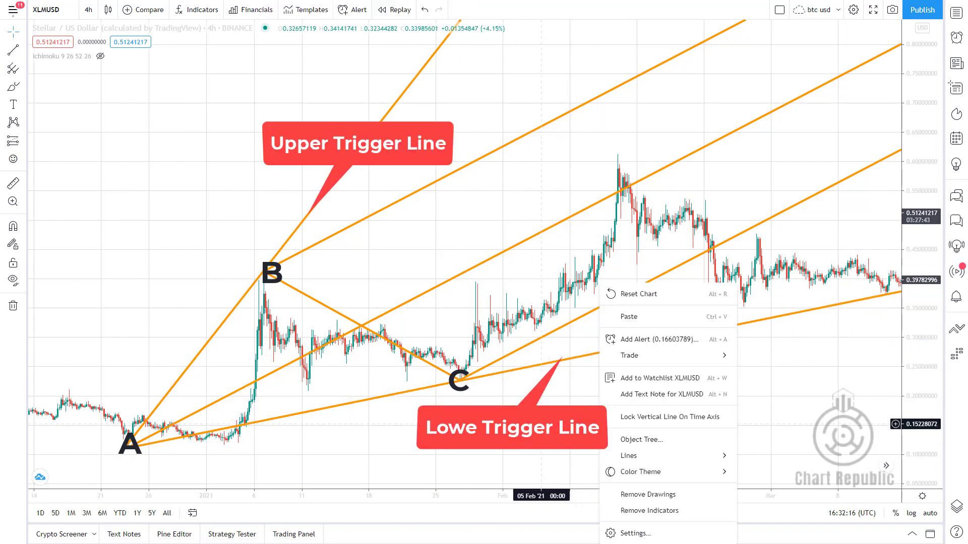
{"action": "key", "text": "Escape"}
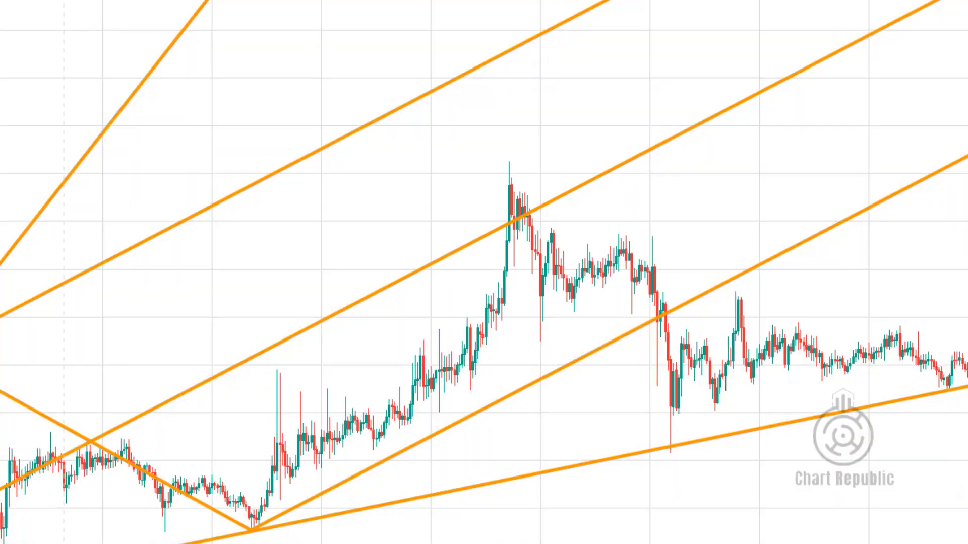
Step: Switch the XLMUSD chart to the daily timeframe and show the recent candles with the pitchfork
{"action": "left_click", "coordinate": [117, 328]}
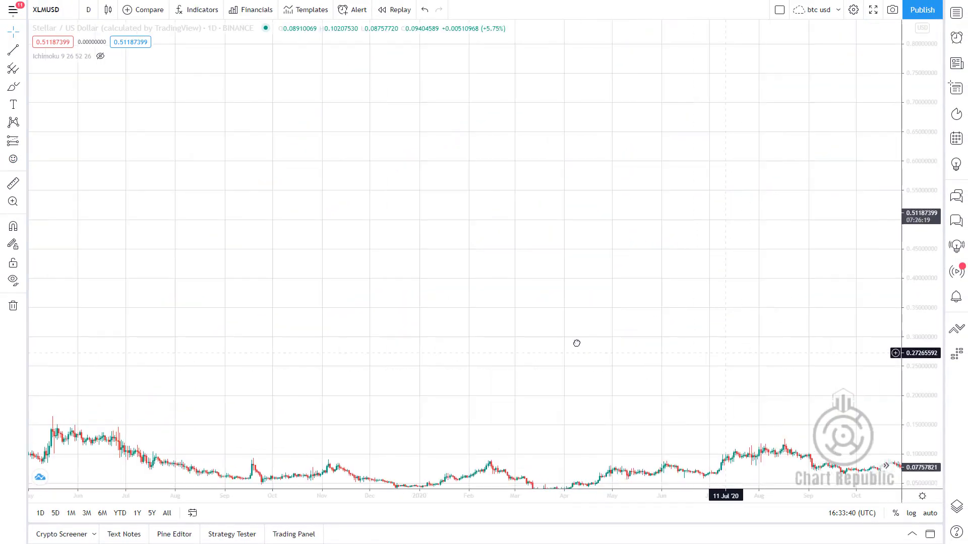
{"action": "scroll", "coordinate": [626, 357], "scroll_direction": "up", "scroll_amount": 10}
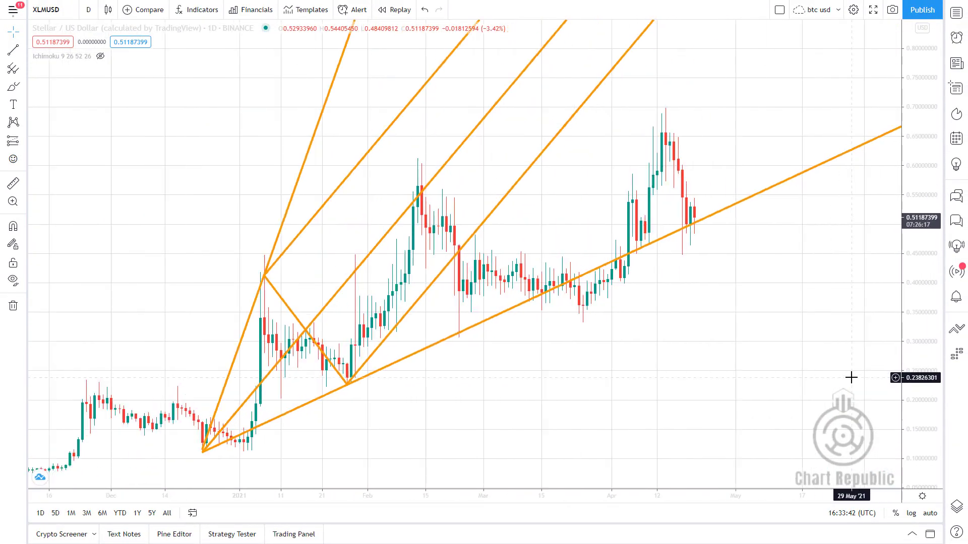
Step: Add the Stochastic indicator in a pane below the daily XLMUSD chart
{"action": "left_click_drag", "start_coordinate": [654, 374], "coordinate": [716, 344]}
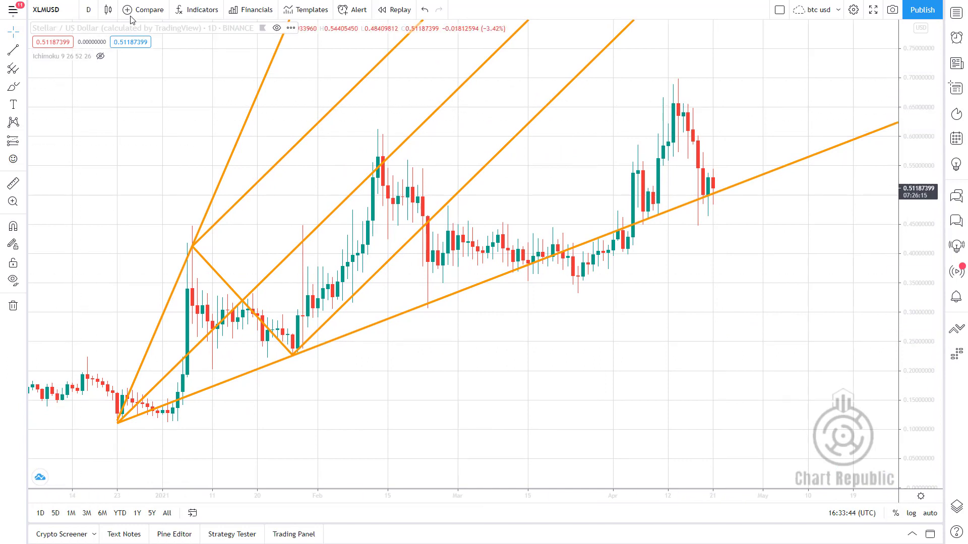
{"action": "left_click", "coordinate": [196, 10]}
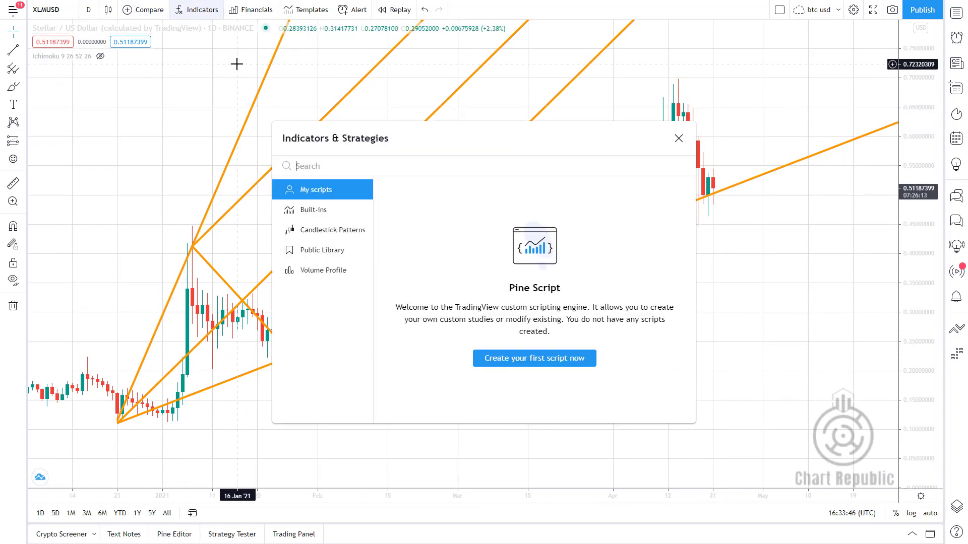
{"action": "type", "text": "sto"}
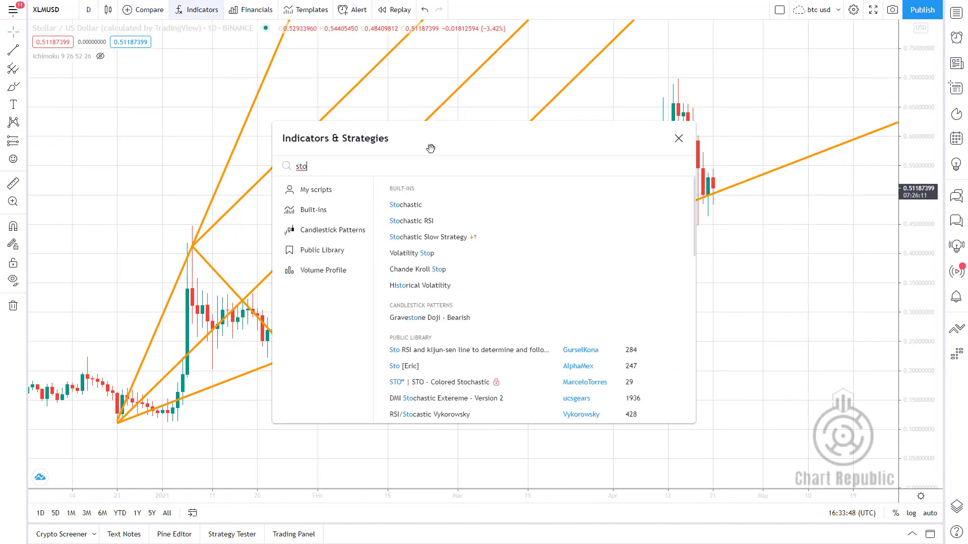
{"action": "left_click", "coordinate": [680, 204]}
{"action": "left_click", "coordinate": [679, 138]}
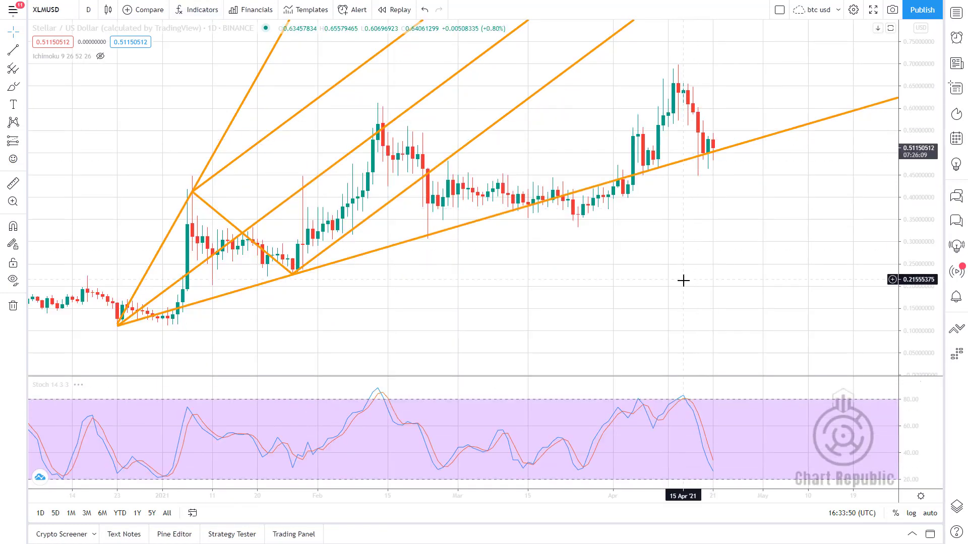
{"action": "left_click_drag", "start_coordinate": [547, 307], "coordinate": [615, 309]}
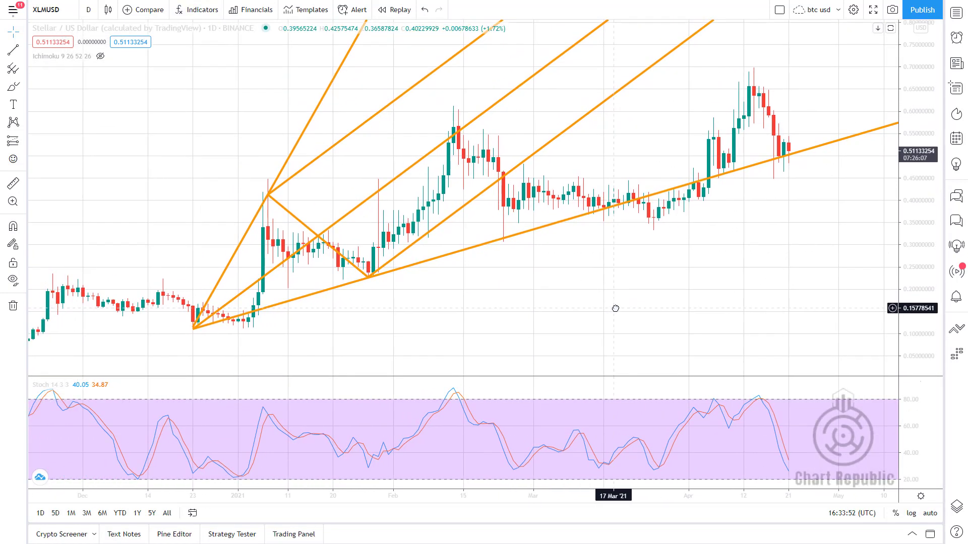
Step: Add the Commodity Channel Index indicator to the XLMUSD chart beneath the Stochastic pane
{"action": "left_click", "coordinate": [198, 10]}
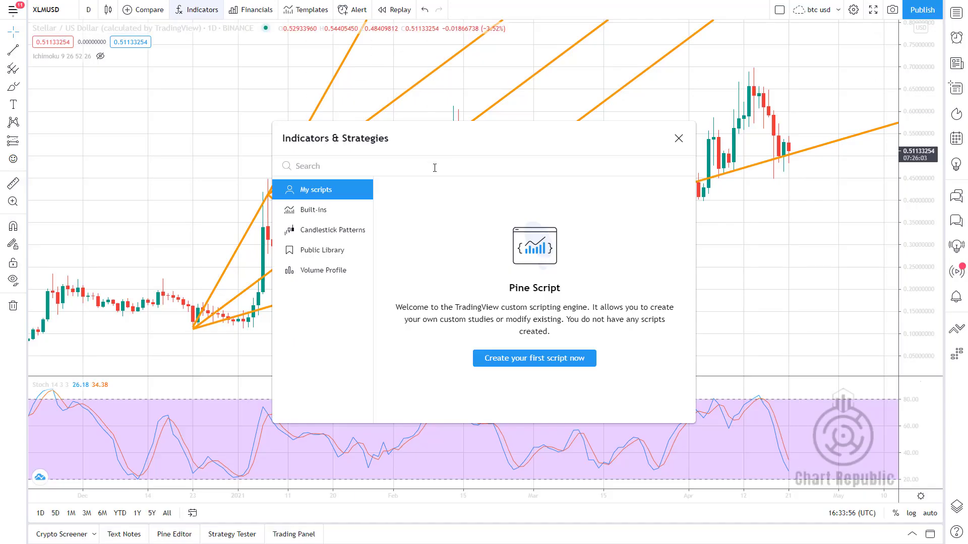
{"action": "type", "text": "cci"}
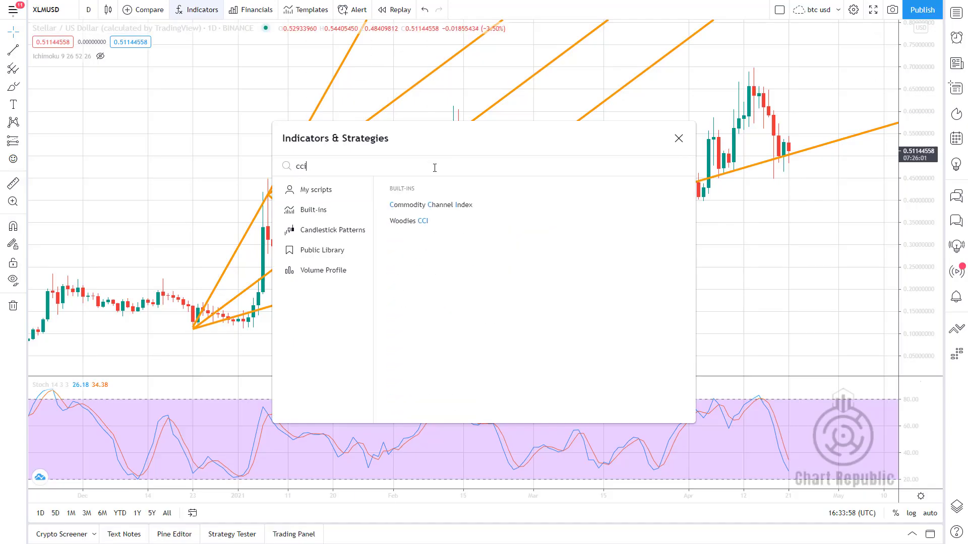
{"action": "left_click", "coordinate": [448, 204]}
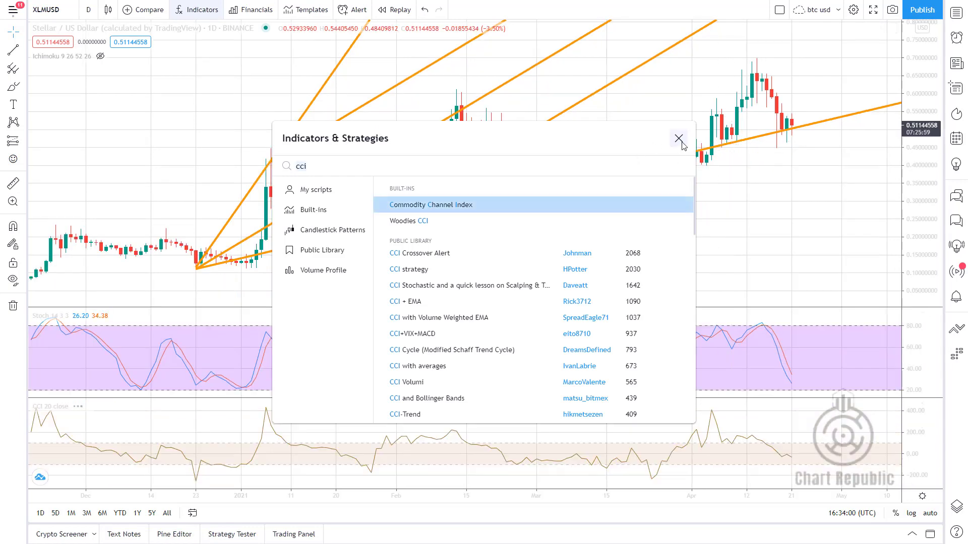
{"action": "left_click", "coordinate": [679, 139]}
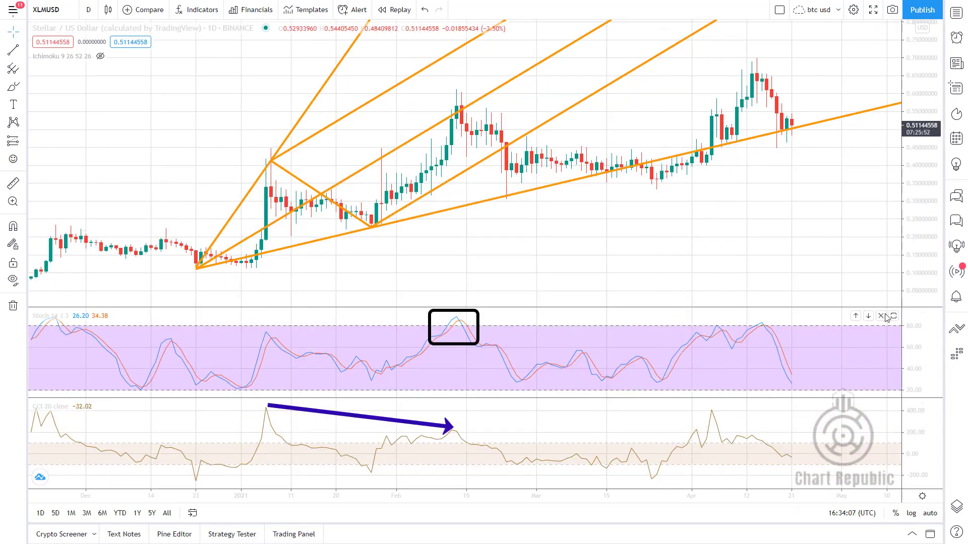
Step: Remove the Stochastic and Commodity Channel Index panes from the XLMUSD chart
{"action": "left_click", "coordinate": [881, 316]}
{"action": "left_click", "coordinate": [881, 386]}
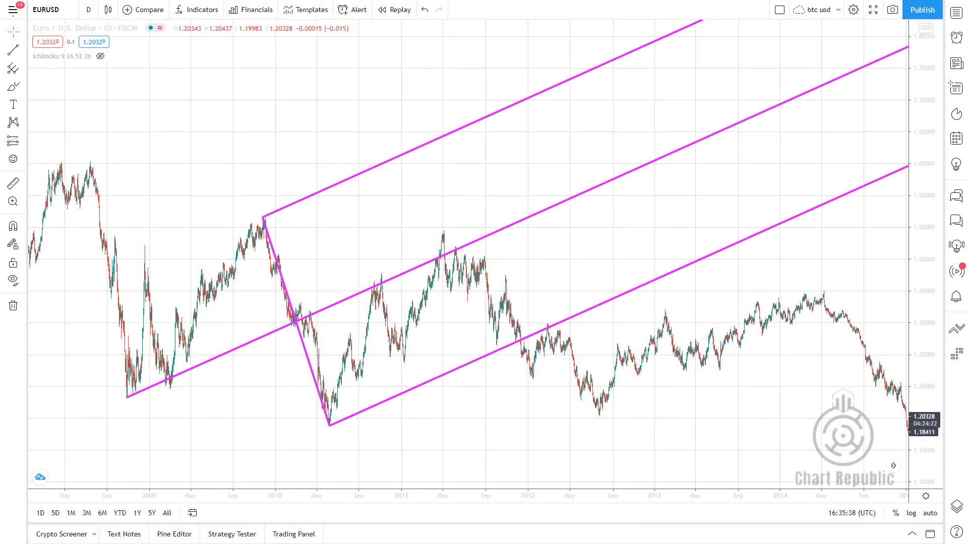
Step: Draw the lower trigger line on the EURUSD pitchfork from its 27 Oct '08 starting low to its third anchor at the mid-2010 low
{"action": "scroll", "coordinate": [616, 423], "scroll_direction": "up", "scroll_amount": 3}
{"action": "left_click_drag", "start_coordinate": [615, 423], "coordinate": [833, 405]}
{"action": "left_click", "coordinate": [50, 397]}
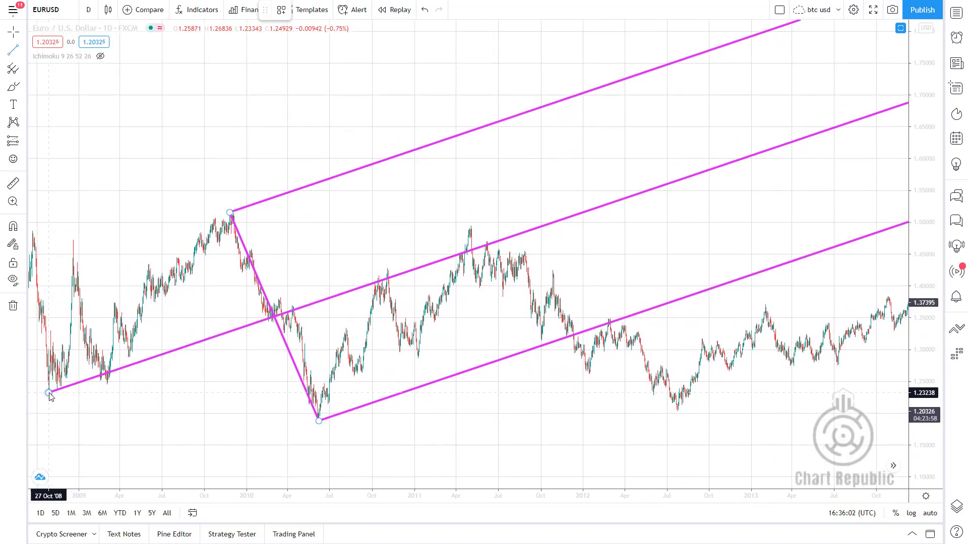
{"action": "left_click", "coordinate": [319, 421]}
{"action": "scroll", "coordinate": [320, 421], "scroll_direction": "down", "scroll_amount": 3}
Step: Extend the EURUSD lower trigger line to the right in its line settings
{"action": "double_click", "coordinate": [654, 428]}
{"action": "left_click", "coordinate": [461, 152]}
{"action": "left_click", "coordinate": [562, 190]}
{"action": "left_click", "coordinate": [554, 443]}
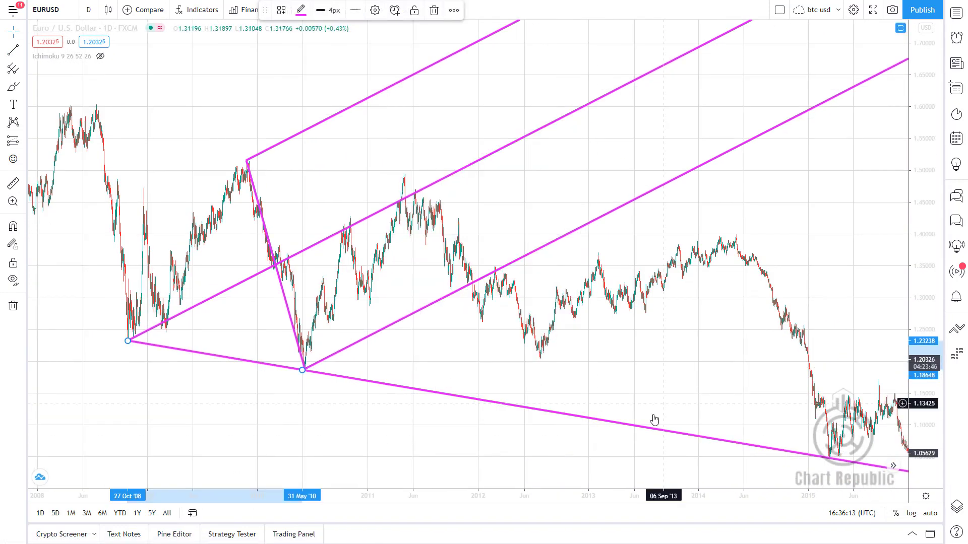
Step: Examine how EURUSD price behaves around the lower trigger line from the 2015 low through 2018
{"action": "left_click_drag", "start_coordinate": [653, 419], "coordinate": [575, 419]}
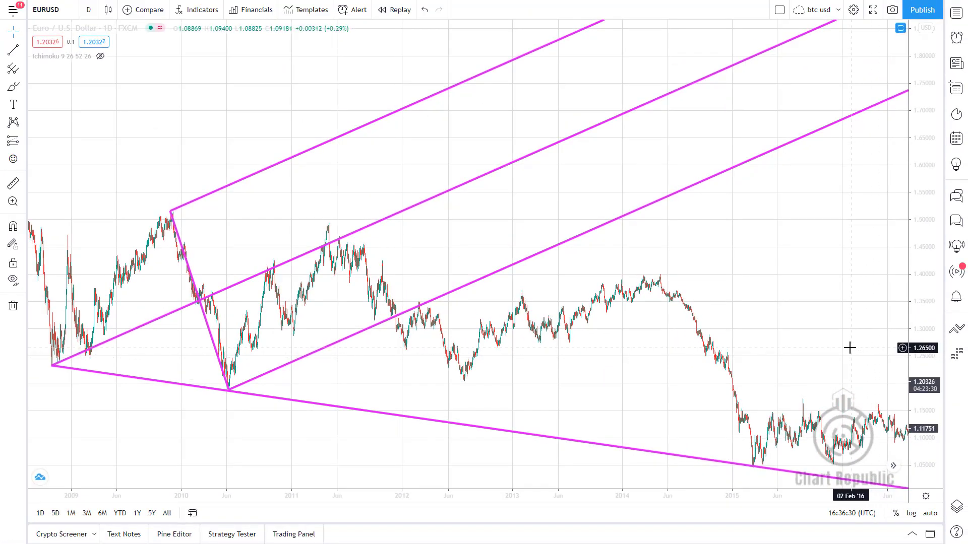
{"action": "left_click_drag", "start_coordinate": [849, 346], "coordinate": [551, 309]}
{"action": "scroll", "coordinate": [720, 335], "scroll_direction": "up", "scroll_amount": 3}
{"action": "scroll", "coordinate": [719, 335], "scroll_direction": "down", "scroll_amount": 3}
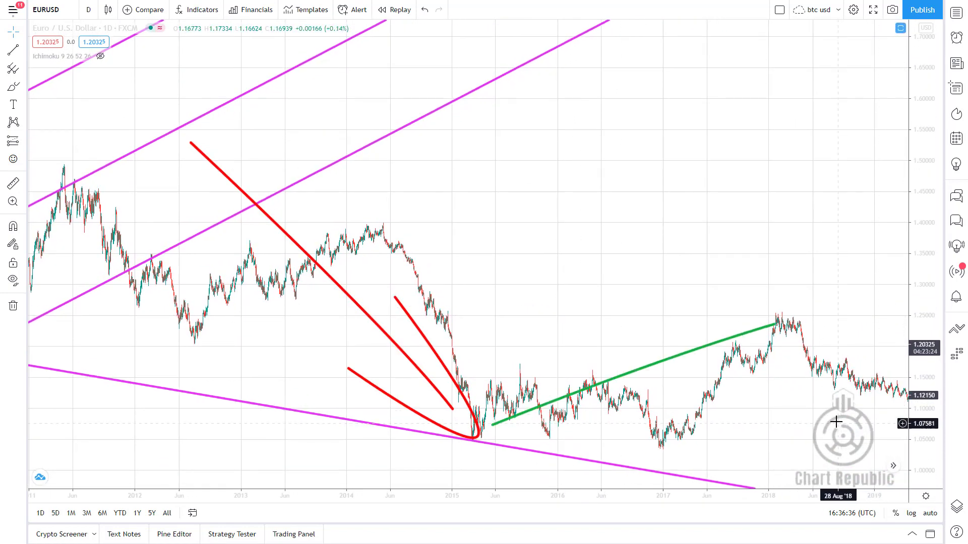
{"action": "mouse_move", "coordinate": [726, 286]}
{"action": "left_mouse_down"}
{"action": "mouse_move", "coordinate": [899, 303]}
{"action": "mouse_move", "coordinate": [784, 404]}
{"action": "left_mouse_up"}
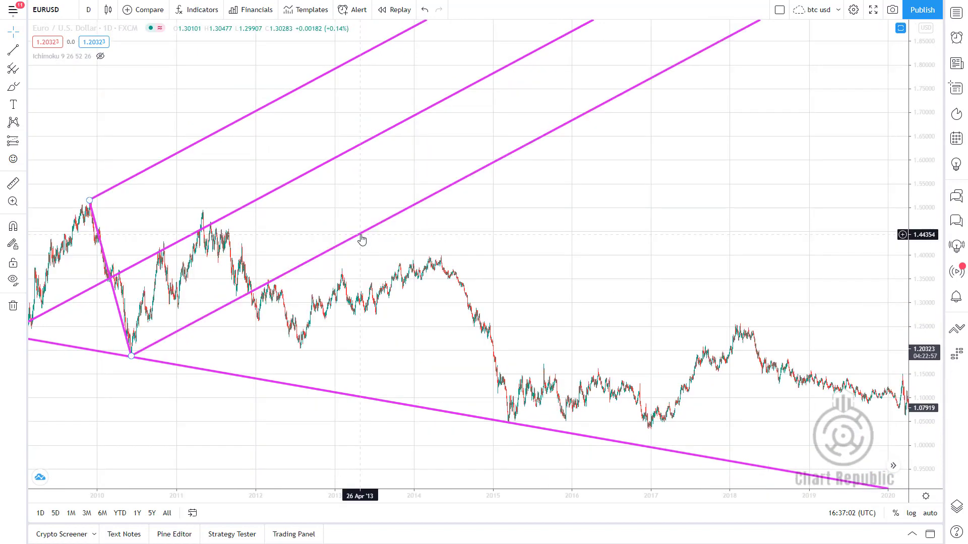
Step: Enable levels 2, 3, 4, 5, 6 and 7 on the magenta EURUSD pitchfork
{"action": "double_click", "coordinate": [358, 237]}
{"action": "mouse_move", "coordinate": [388, 144]}
{"action": "left_mouse_down"}
{"action": "mouse_move", "coordinate": [389, 237]}
{"action": "mouse_move", "coordinate": [528, 207]}
{"action": "mouse_move", "coordinate": [388, 147]}
{"action": "left_mouse_up"}
{"action": "left_click", "coordinate": [403, 193]}
{"action": "left_click", "coordinate": [403, 218]}
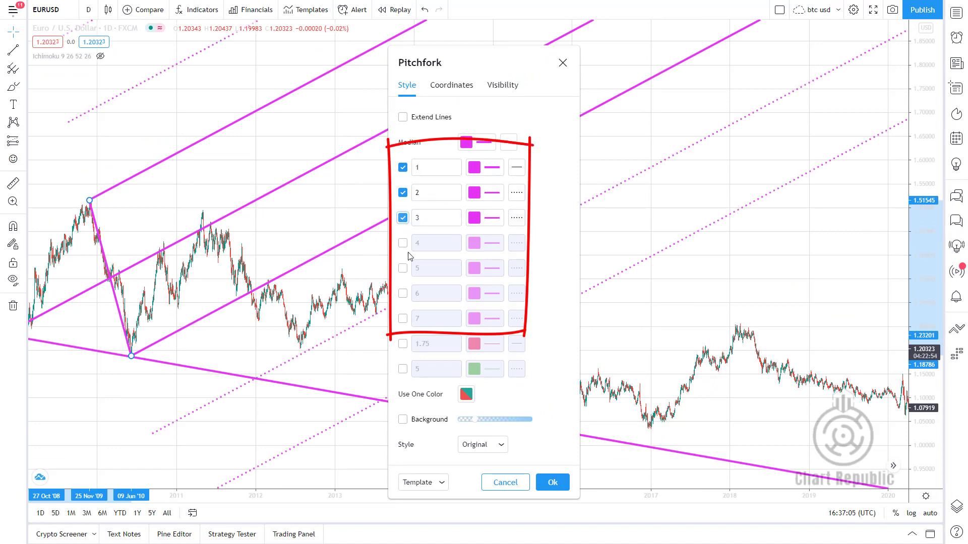
{"action": "left_click", "coordinate": [403, 243]}
{"action": "left_click", "coordinate": [403, 268]}
{"action": "left_click", "coordinate": [403, 293]}
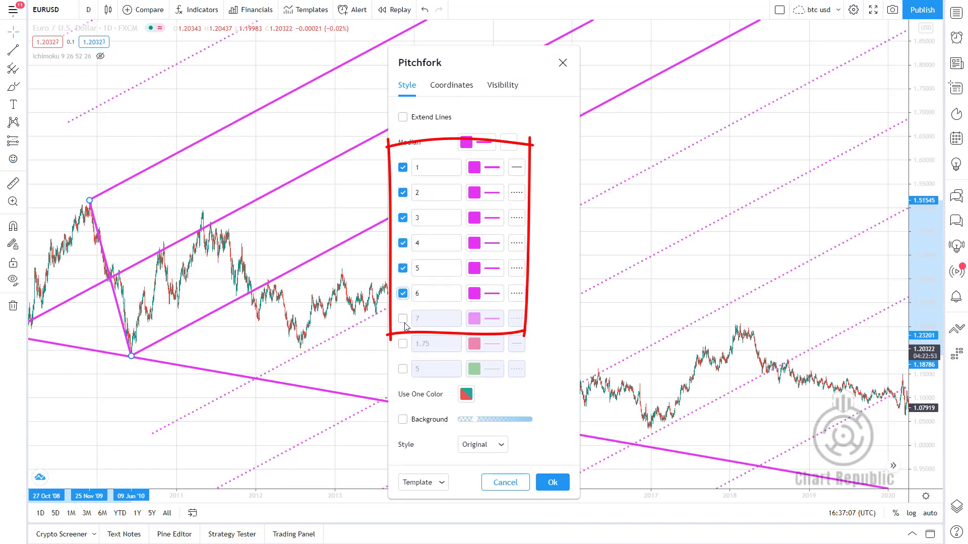
{"action": "left_click", "coordinate": [402, 319]}
{"action": "left_click", "coordinate": [553, 482]}
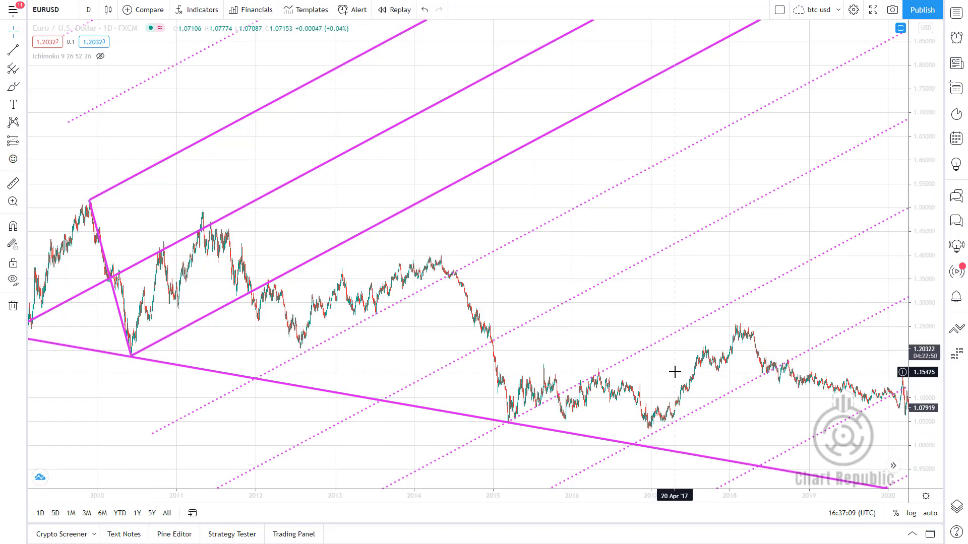
Step: Examine where the dotted pitchfork extension levels meet the lower trigger line and price around the 2015 and 2017 lows
{"action": "left_click_drag", "start_coordinate": [547, 341], "coordinate": [827, 330]}
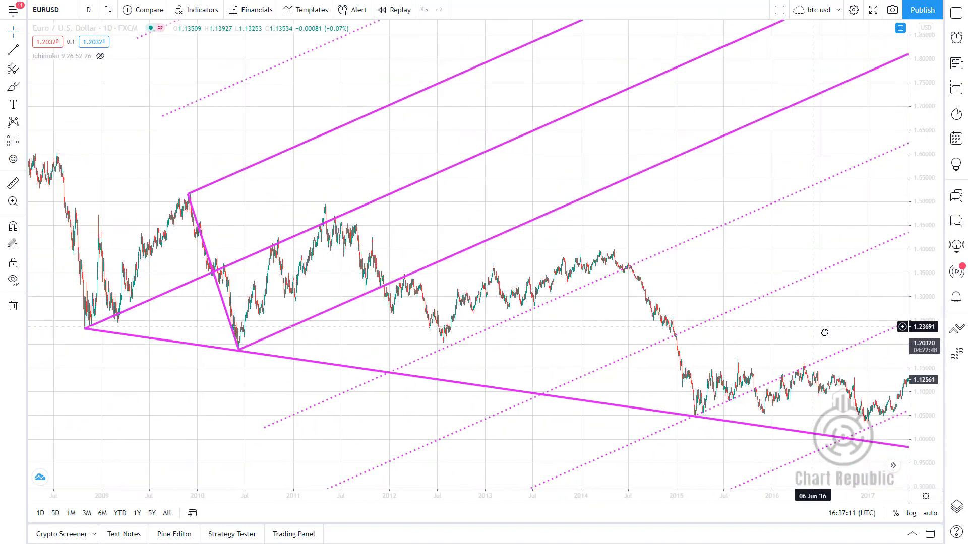
{"action": "scroll", "coordinate": [827, 330], "scroll_direction": "up", "scroll_amount": 3}
{"action": "scroll", "coordinate": [892, 398], "scroll_direction": "up", "scroll_amount": 5}
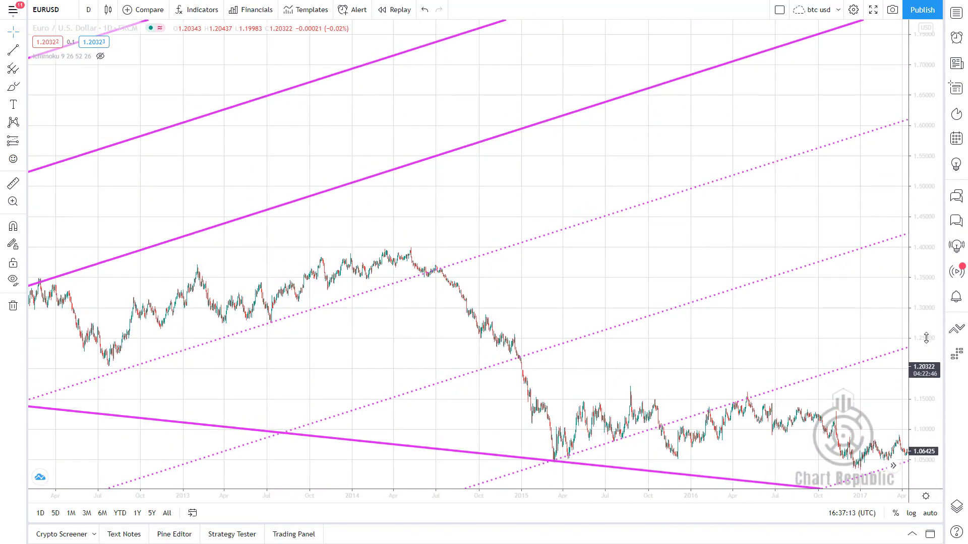
{"action": "scroll", "coordinate": [864, 343], "scroll_direction": "up", "scroll_amount": 5}
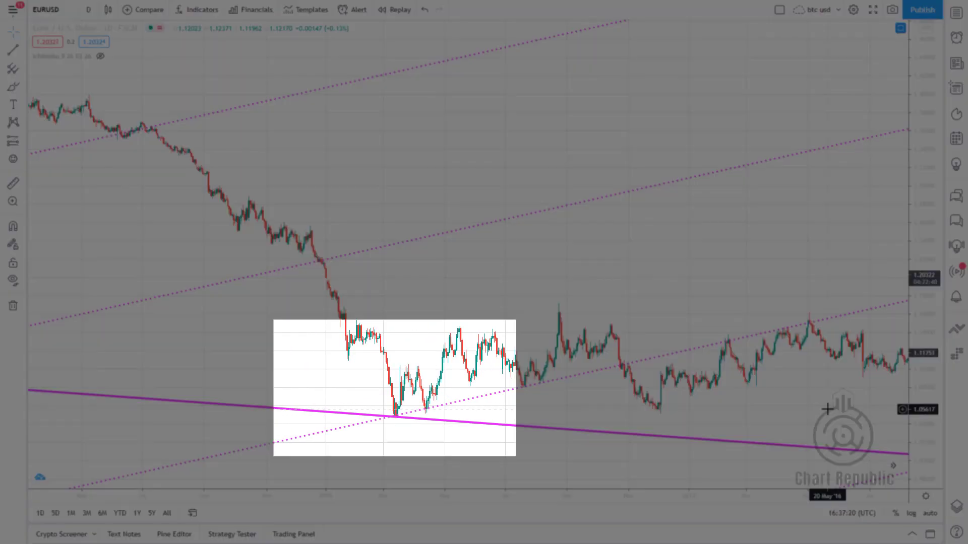
{"action": "scroll", "coordinate": [830, 406], "scroll_direction": "down", "scroll_amount": 10}
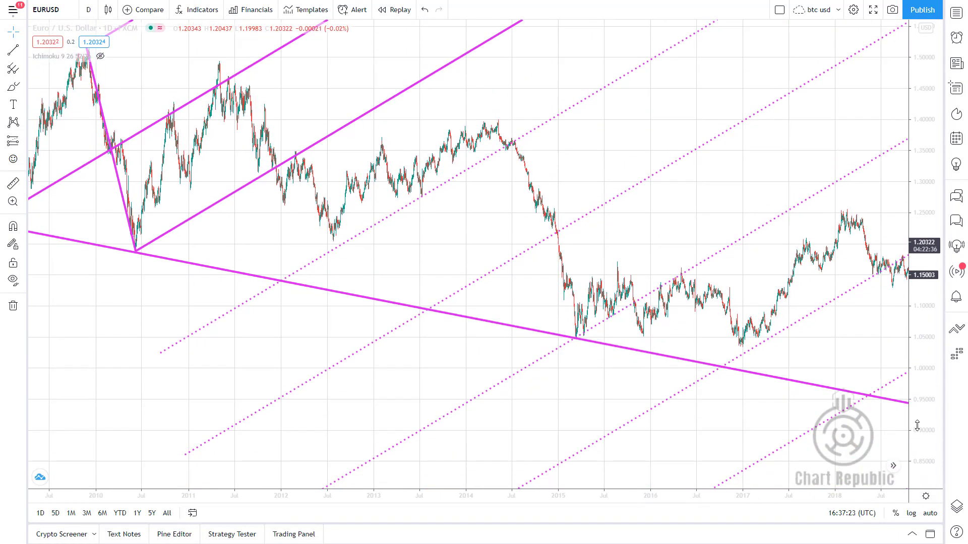
{"action": "left_click_drag", "start_coordinate": [827, 344], "coordinate": [780, 402]}
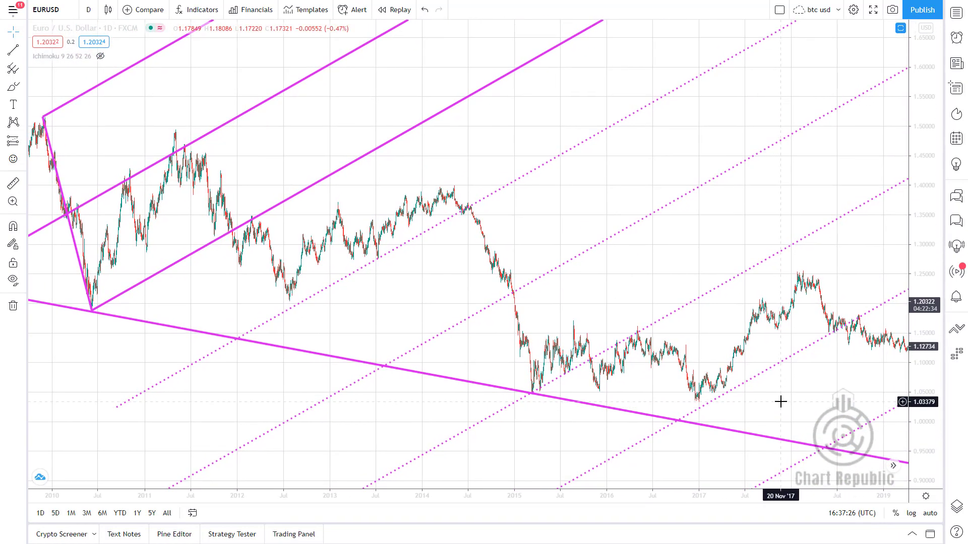